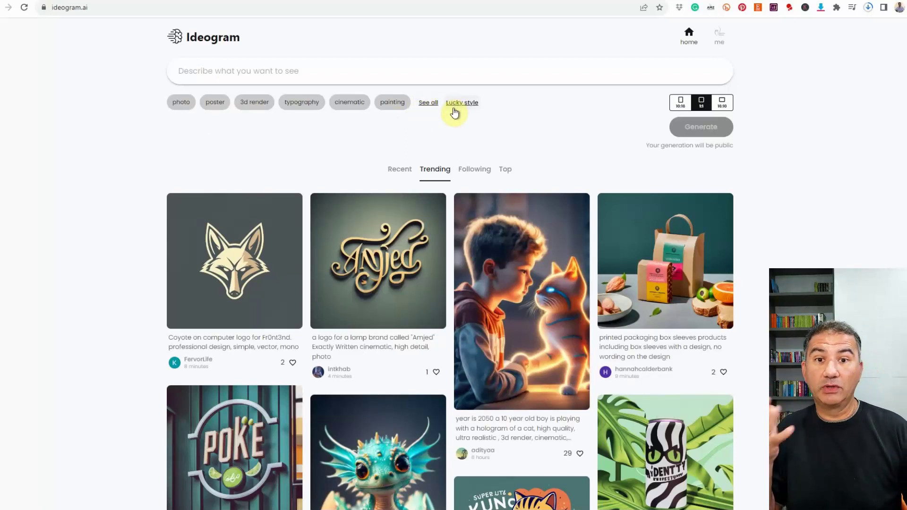
pyautogui.hotkey('ctrl', '+')
pyautogui.hotkey('ctrl', '+')
pyautogui.hotkey('ctrl', '+')
pyautogui.hotkey('ctrl', '+')
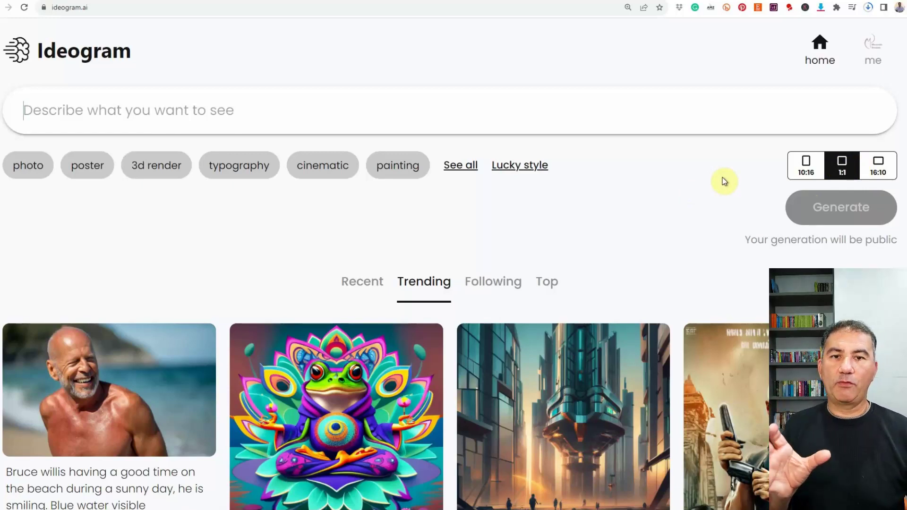
pyautogui.scroll(-1, 722, 178)
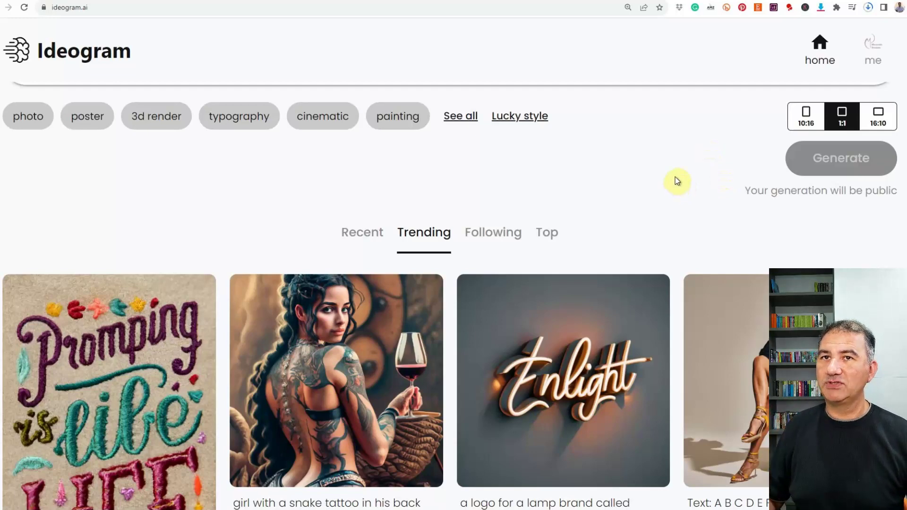
# Step: Set the Ideogram page back to 100% browser zoom and dismiss the zoom indicator
pyautogui.hotkey('ctrl', '-')
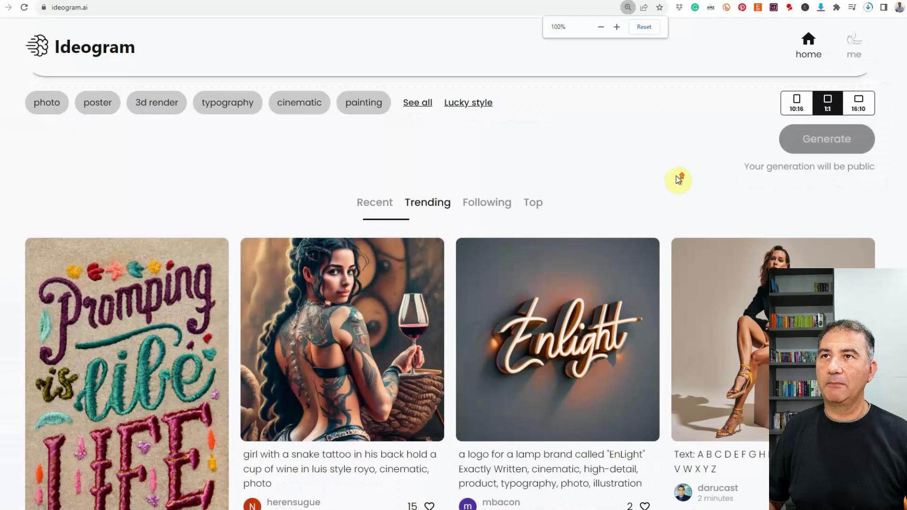
pyautogui.hotkey('ctrl', '-')
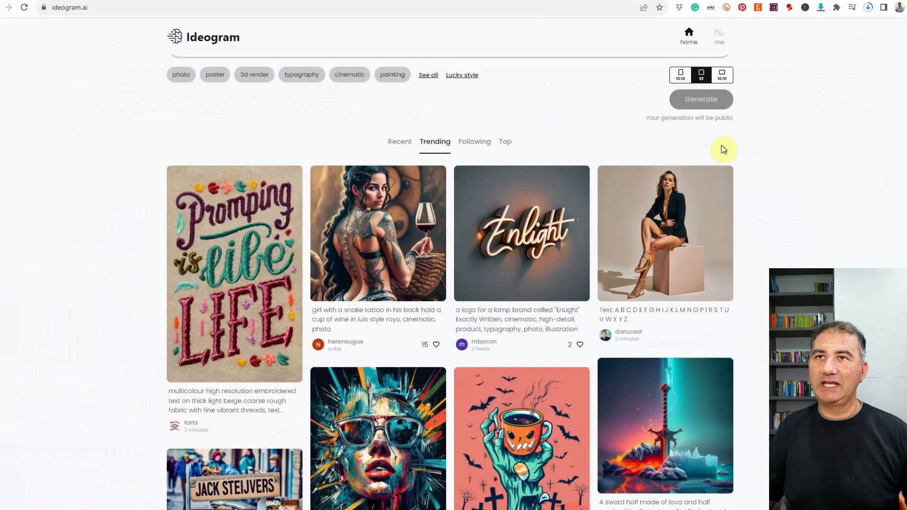
pyautogui.hotkey('ctrl', '+')
pyautogui.hotkey('ctrl', '-')
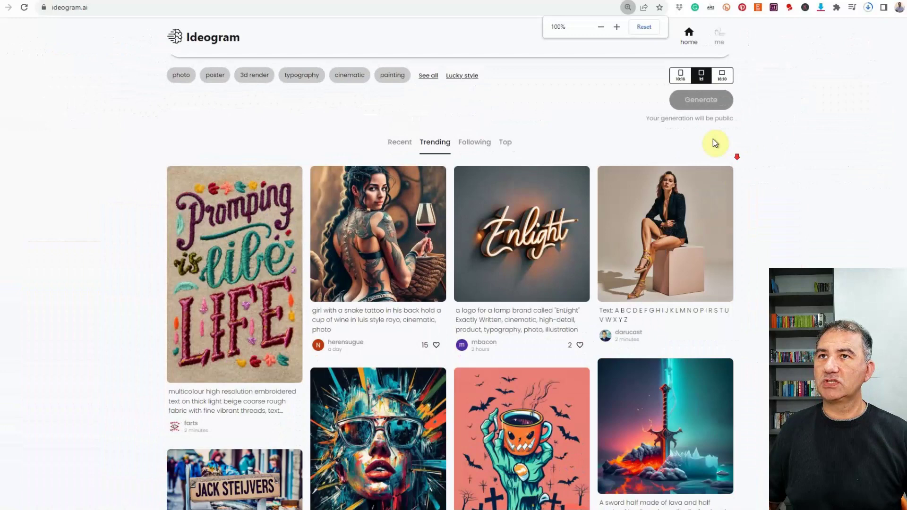
pyautogui.click(649, 26)
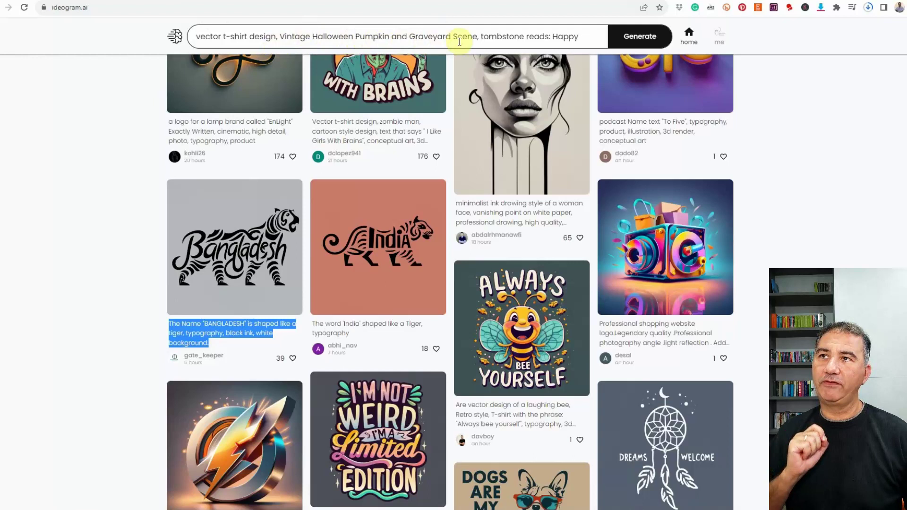
# Step: Expand the prompt box to show the full Halloween pumpkin and graveyard prompt
pyautogui.click(582, 36)
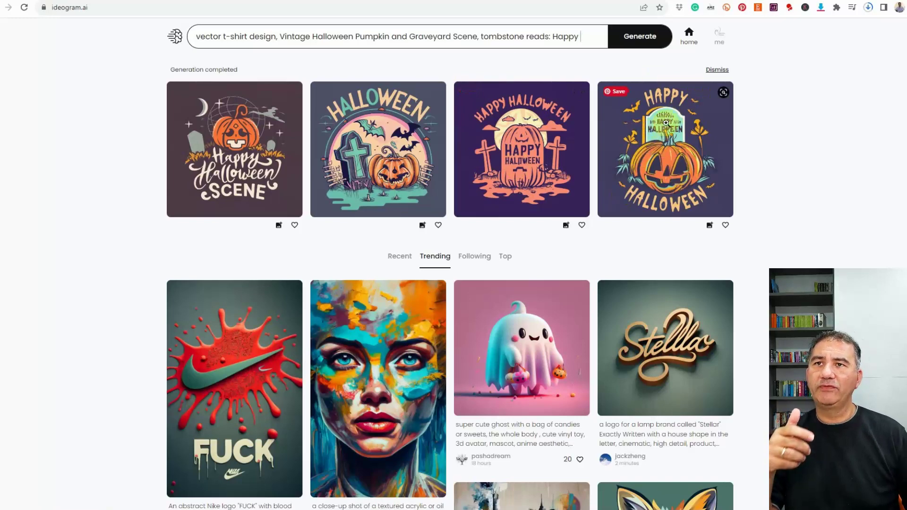
# Step: Open the third design, the purple Happy Halloween pumpkin tombstone, in detail view
pyautogui.hotkey('ctrl', '+')
pyautogui.hotkey('ctrl', '+')
pyautogui.hotkey('ctrl', '+')
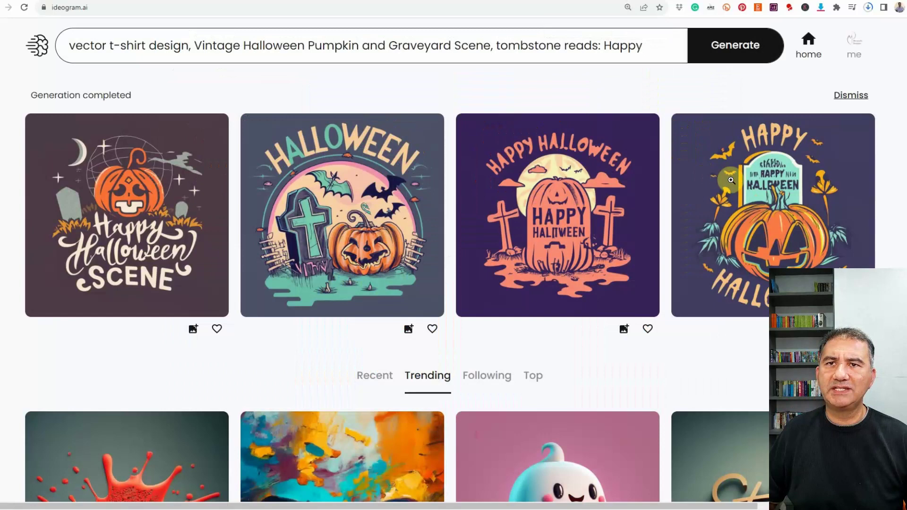
pyautogui.hotkey('ctrl', '-')
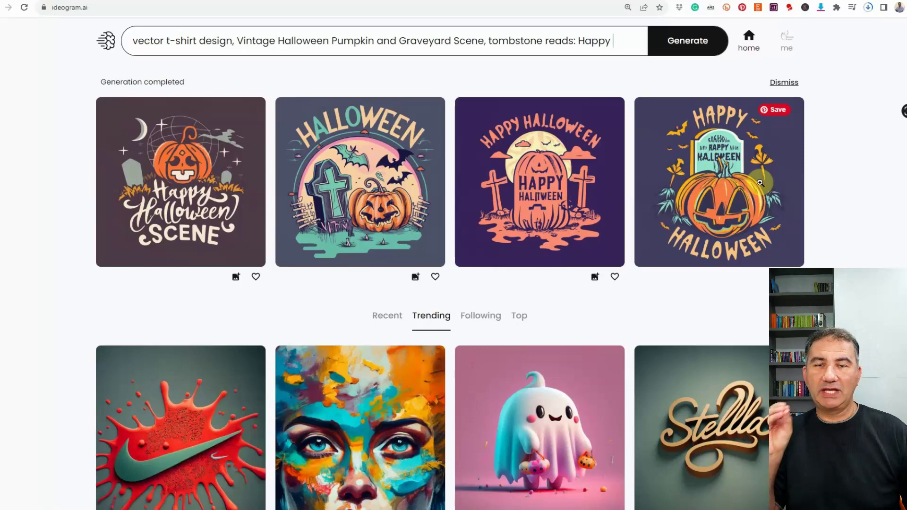
pyautogui.click(587, 168)
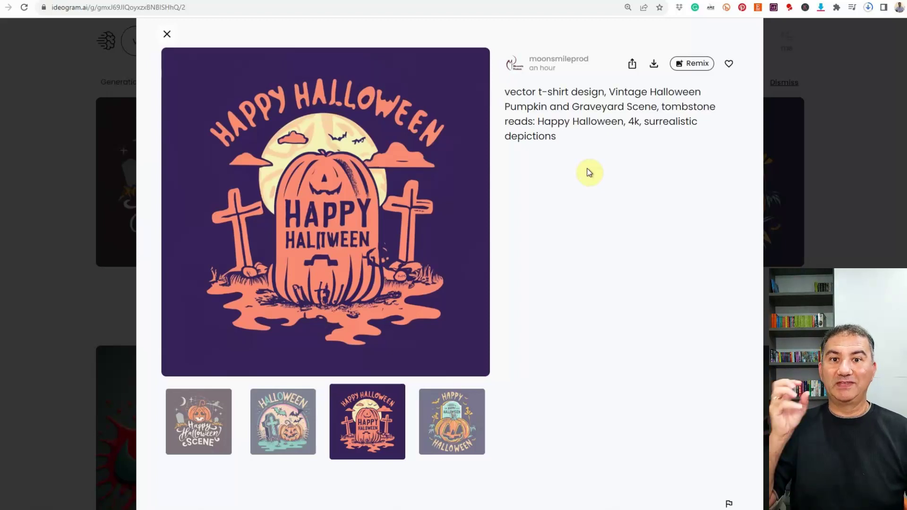
# Step: Remix the purple tombstone design and start generating the remixed versions
pyautogui.click(699, 64)
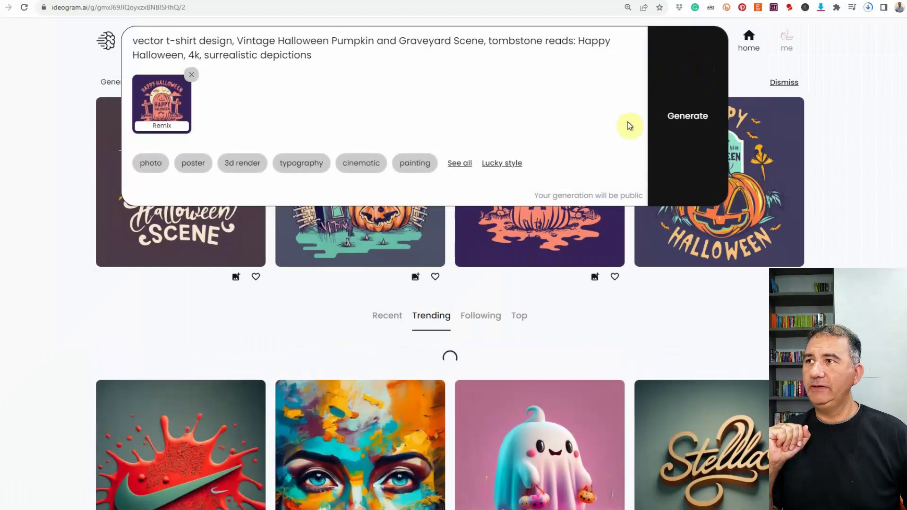
pyautogui.click(675, 127)
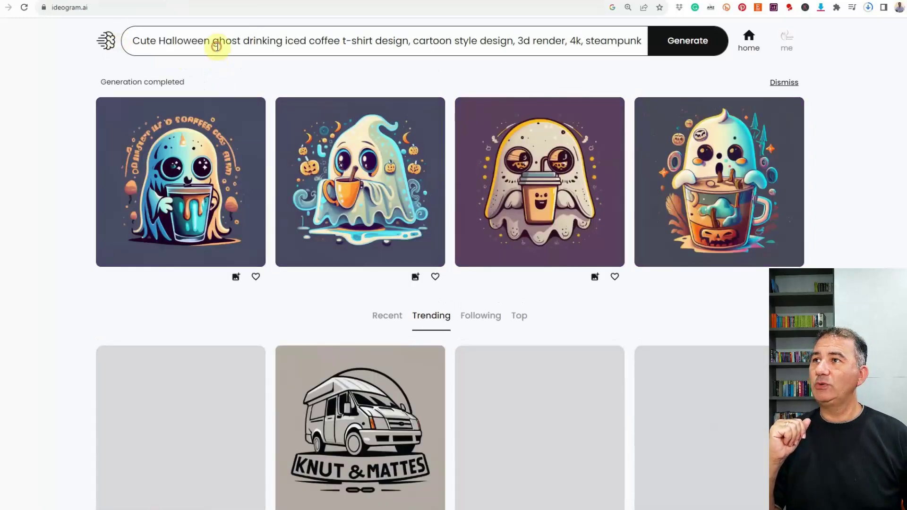
# Step: Replace the prompt with 'Vector t-shirt design, death riding a black cat' in the expanded prompt box
pyautogui.click(217, 46)
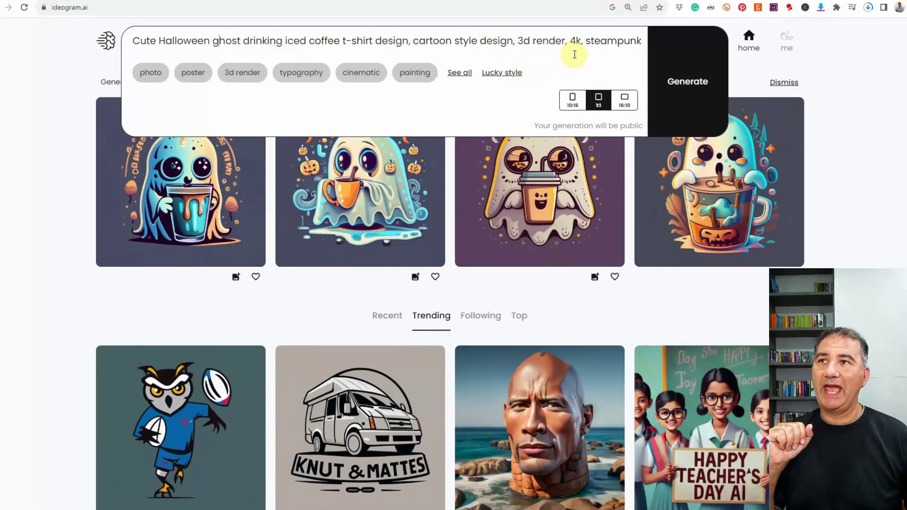
pyautogui.click(877, 139)
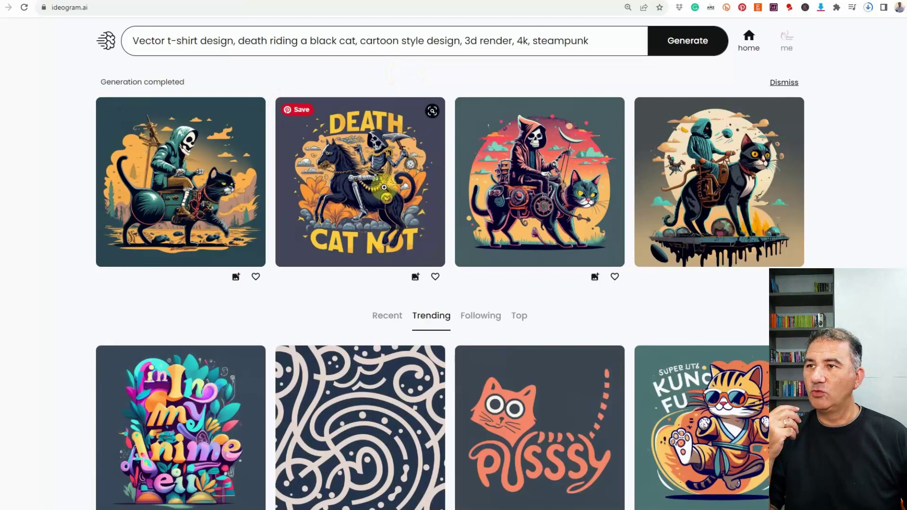
# Step: View each of the four death-riding-a-black-cat designs enlarged, then close the preview
pyautogui.click(189, 172)
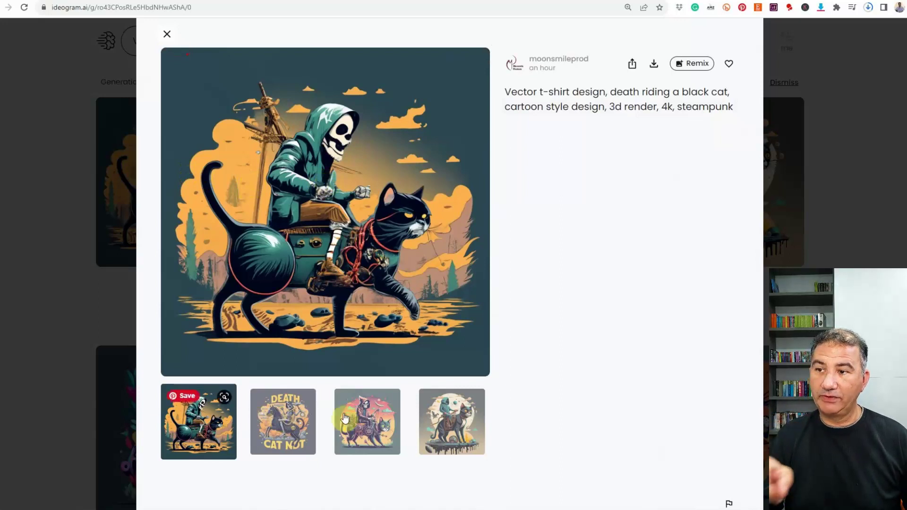
pyautogui.click(280, 416)
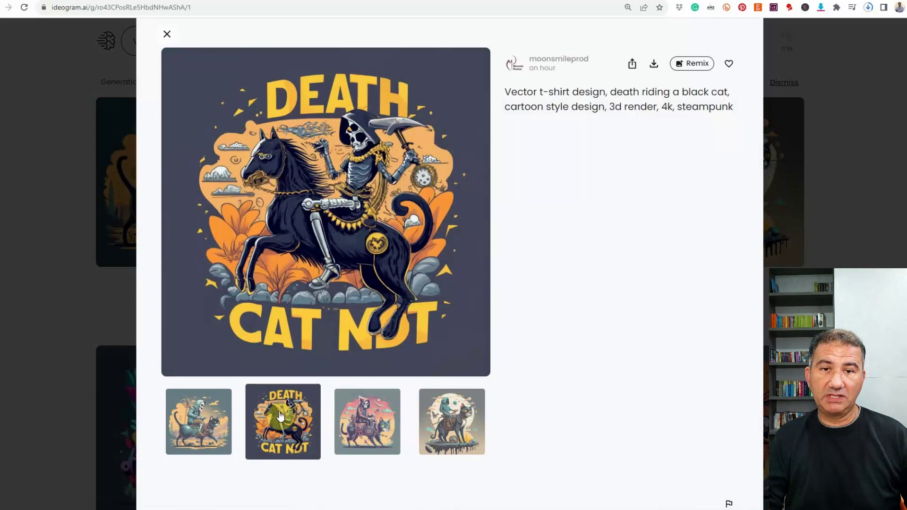
pyautogui.click(372, 432)
pyautogui.click(467, 434)
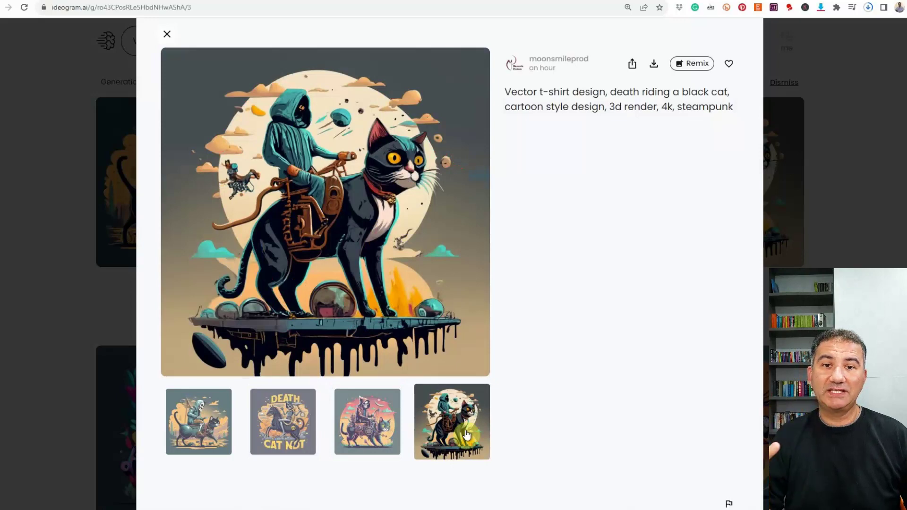
pyautogui.click(839, 109)
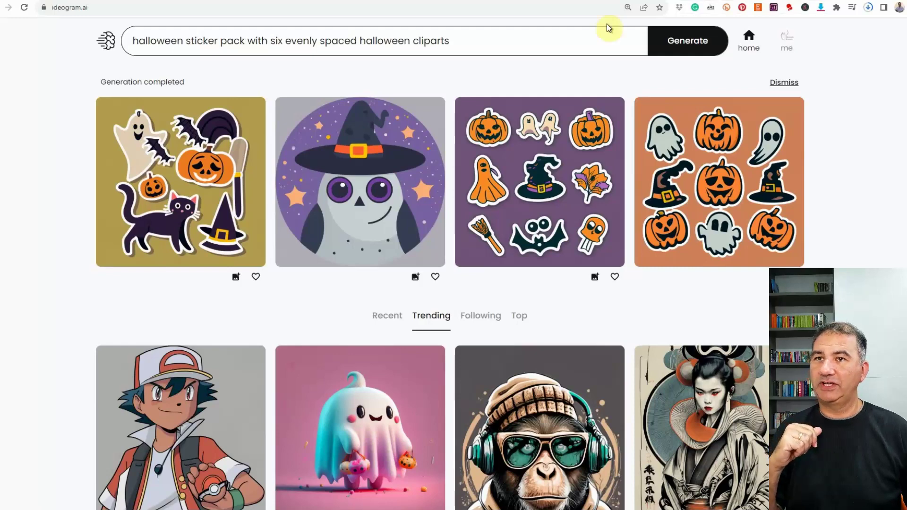
# Step: Enlarge the purple sticker sheet, view the orange ghost-and-pumpkin sheet, then close the preview
pyautogui.click(536, 188)
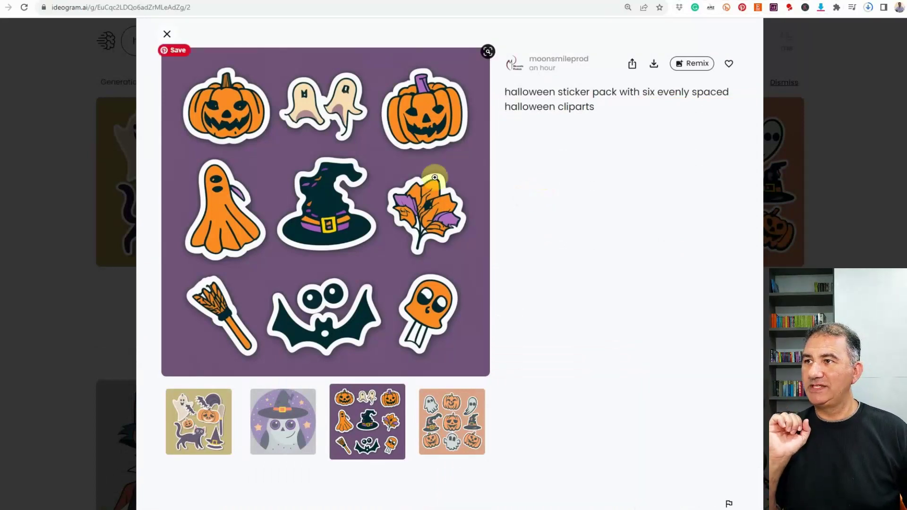
pyautogui.click(459, 436)
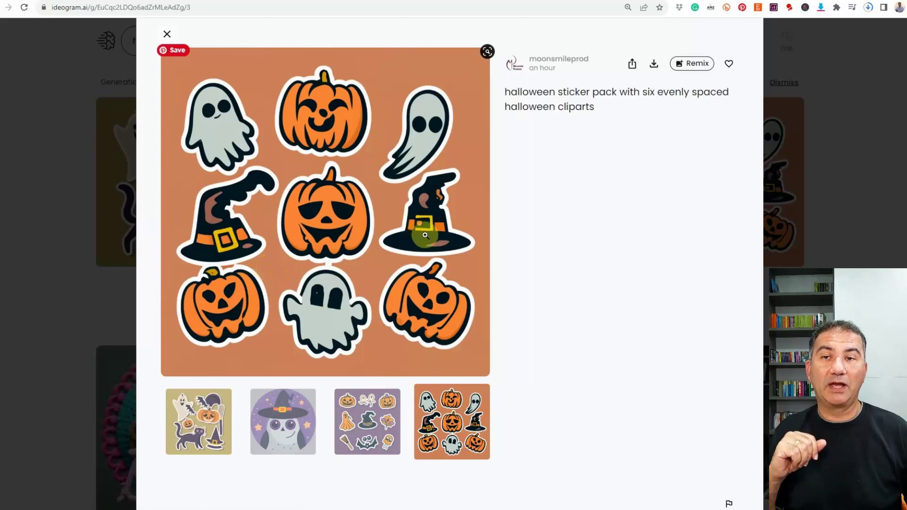
pyautogui.press('Escape')
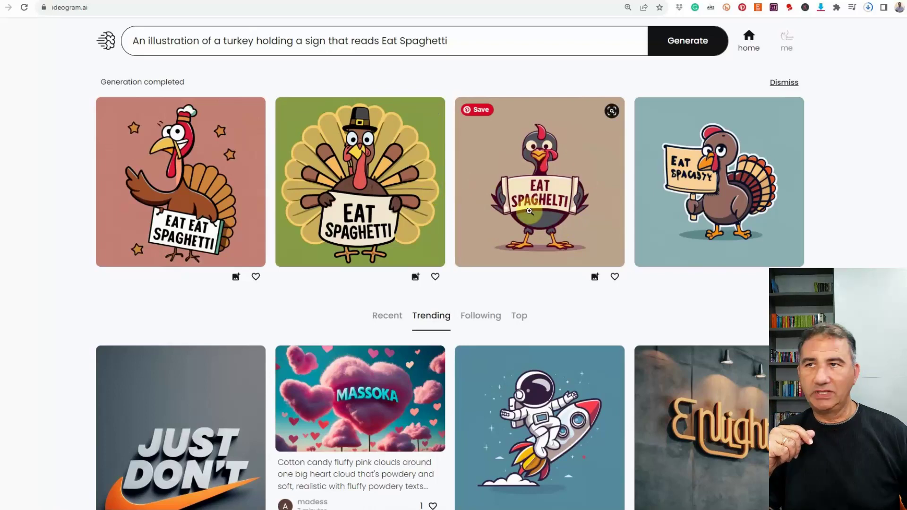
# Step: Scroll back to the newly generated Caution Drunken Old People posters
pyautogui.scroll(-10, 699, 141)
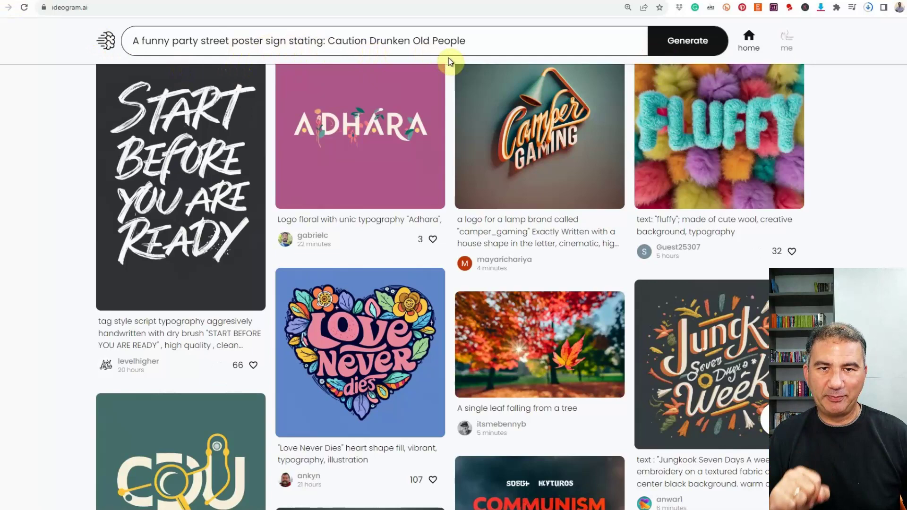
pyautogui.click(835, 163)
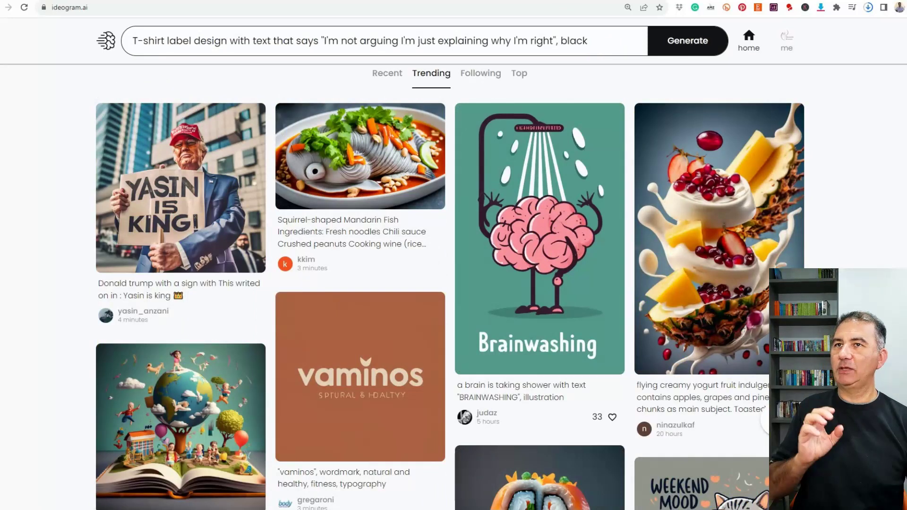
# Step: Append 'black background, vibrant colours, retro-type text, cinematic, 3d render' to the prompt
pyautogui.click(627, 52)
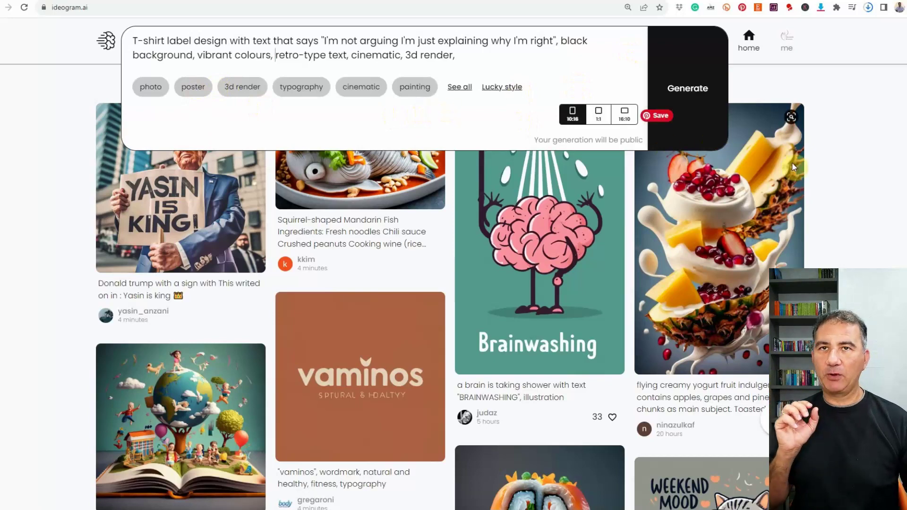
pyautogui.click(848, 173)
pyautogui.scroll(3, 838, 193)
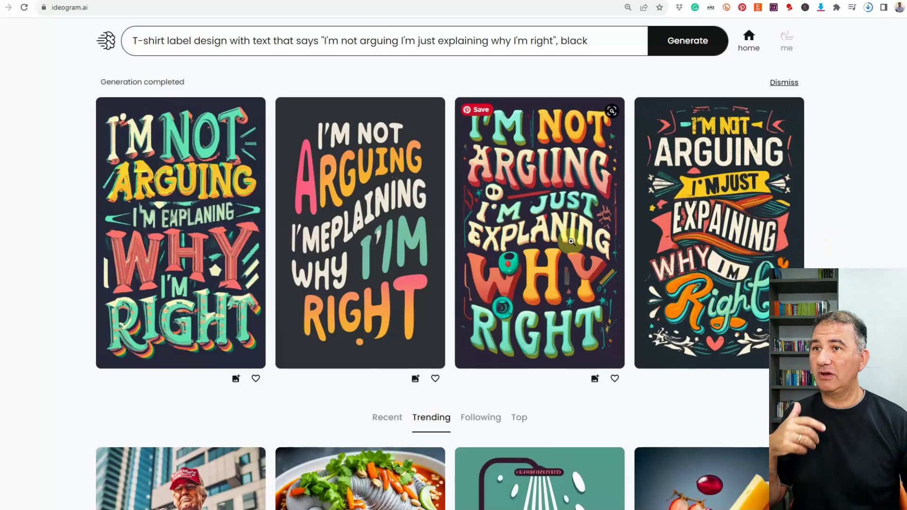
# Step: Open the first 'I'm not arguing' design enlarged and remix it
pyautogui.click(182, 220)
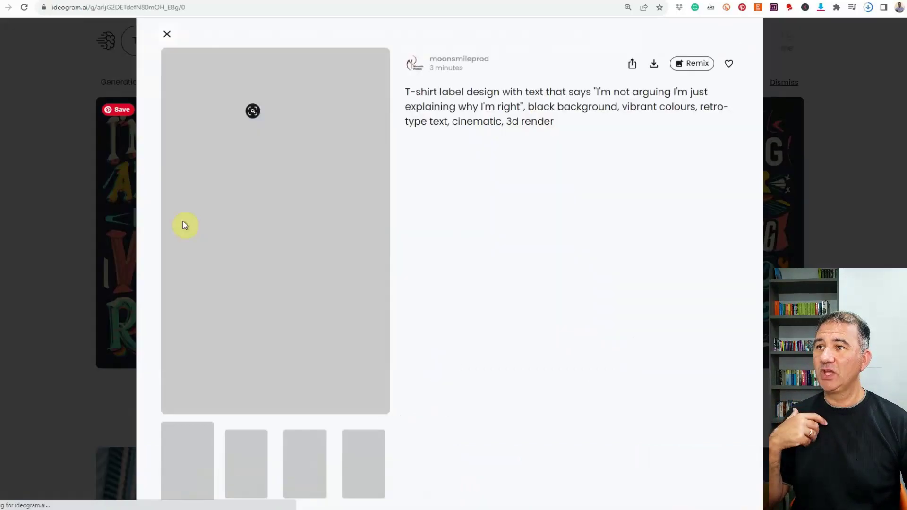
pyautogui.click(695, 63)
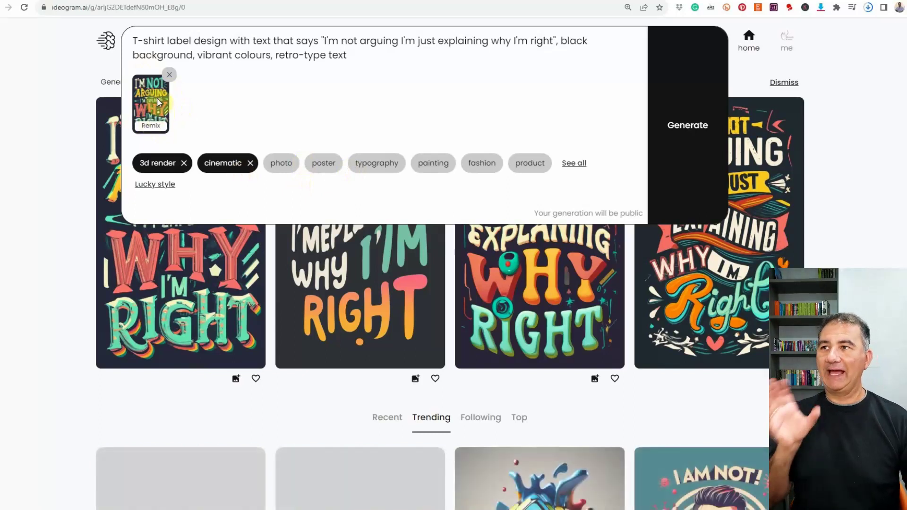
# Step: Generate four remixed 'I'm not arguing I'm just explaining why I'm right' designs with 3d render and cinematic styles
pyautogui.click(698, 162)
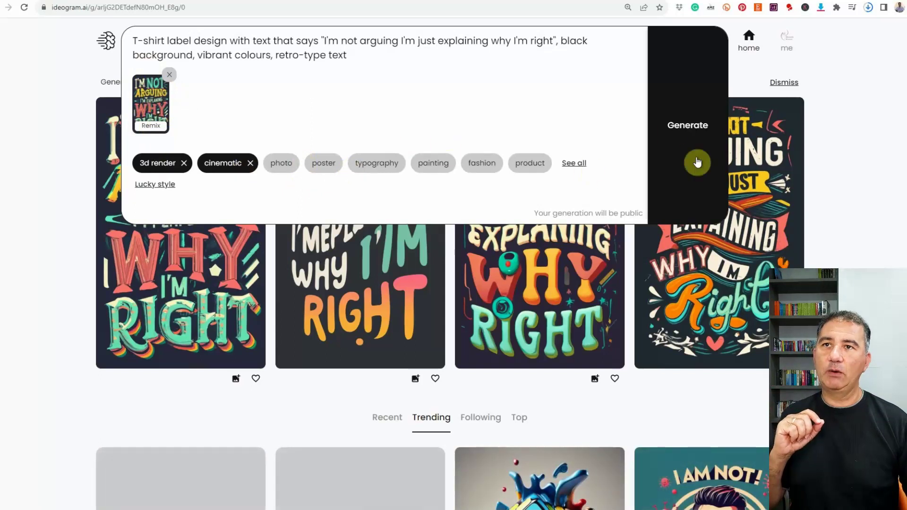
pyautogui.click(681, 131)
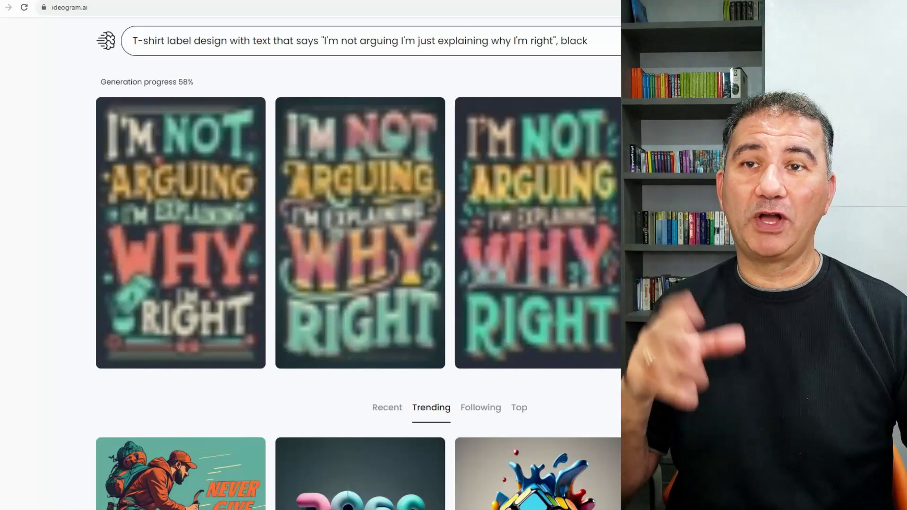
pyautogui.scroll(-7, 359, 284)
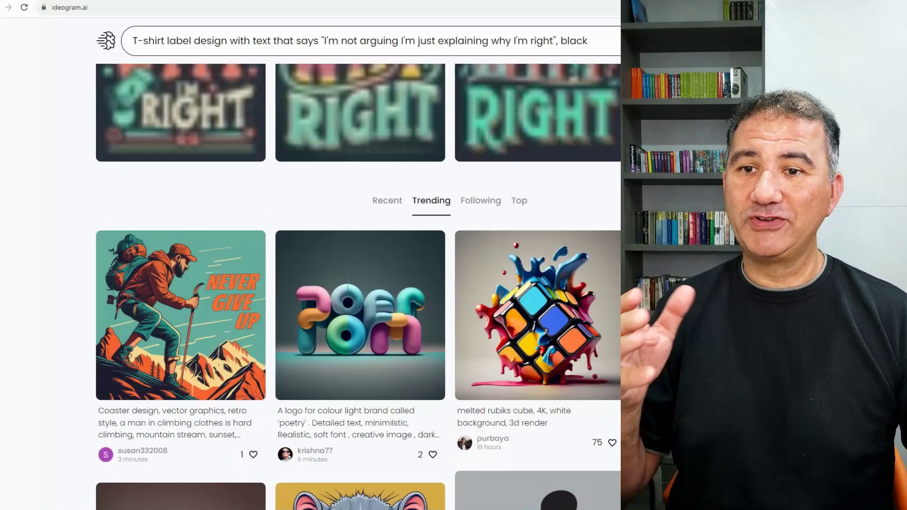
pyautogui.scroll(-2, 358, 284)
pyautogui.scroll(-4, 358, 284)
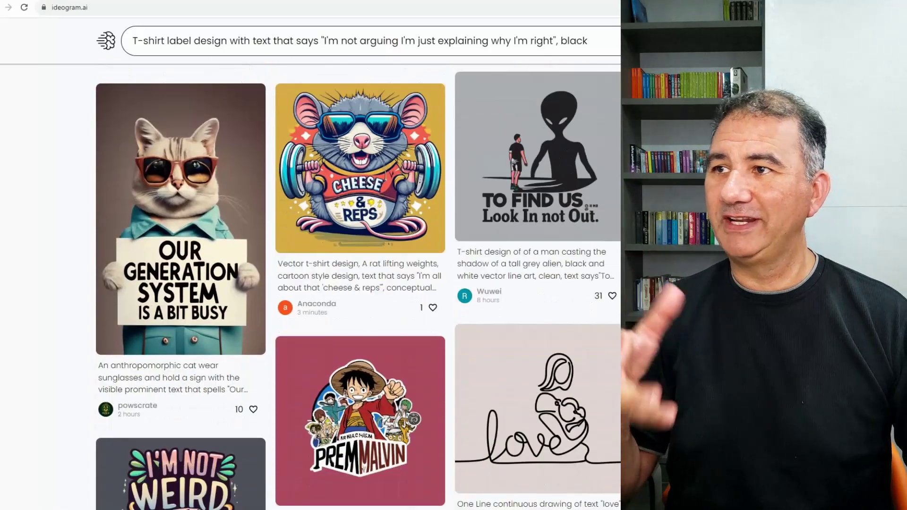
pyautogui.scroll(-1, 358, 284)
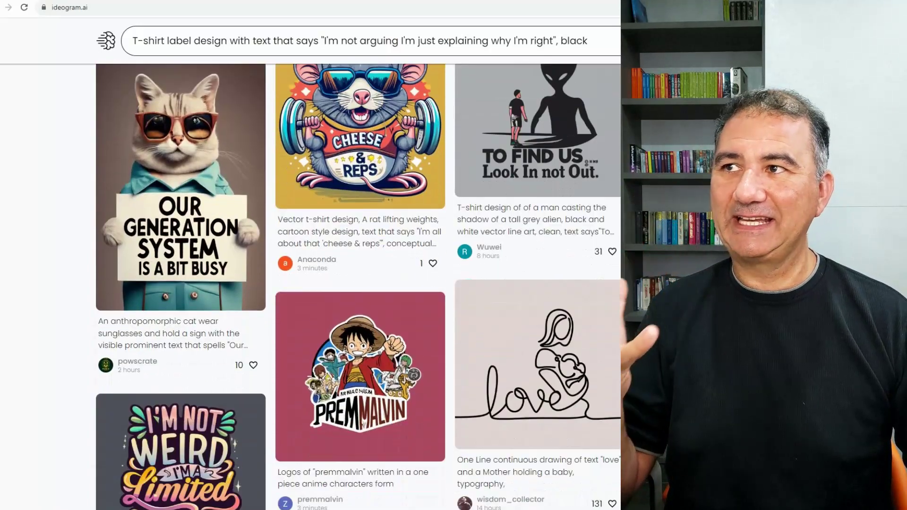
pyautogui.scroll(-1, 359, 283)
pyautogui.scroll(-2, 359, 283)
pyautogui.scroll(-5, 358, 284)
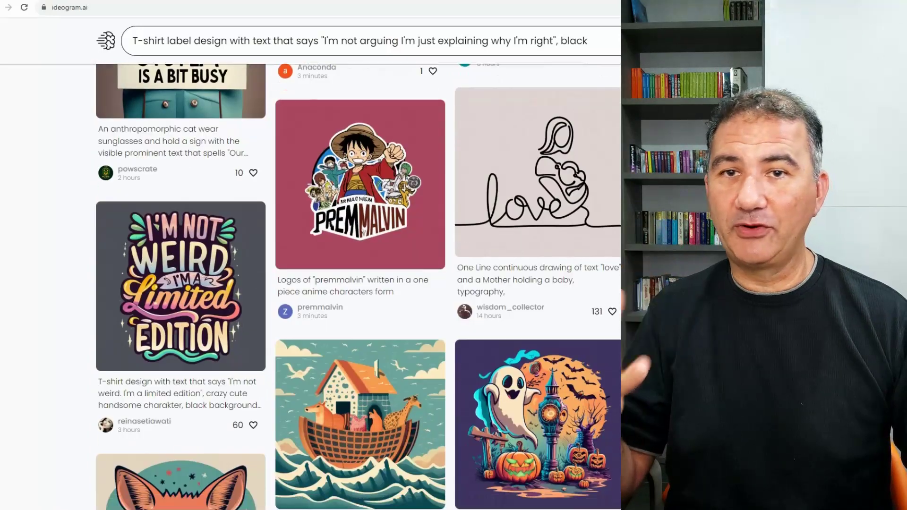
pyautogui.scroll(-4, 358, 283)
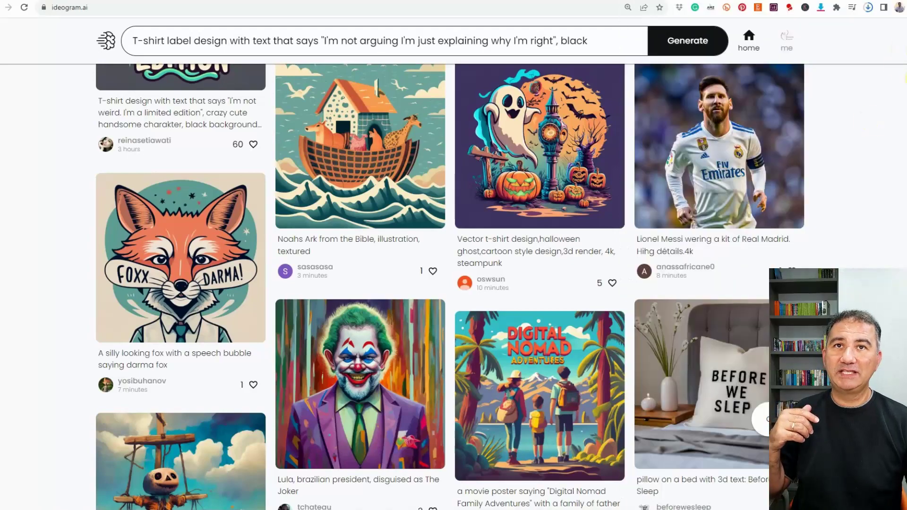
# Step: Return to the top and open the fourth finished 'I'm not arguing' lettering design in detail view
pyautogui.scroll(10, 860, 130)
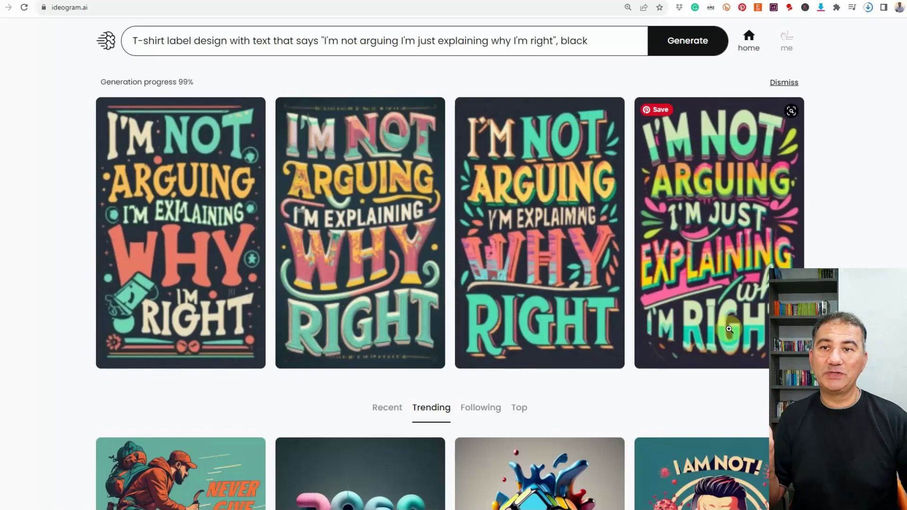
pyautogui.click(730, 292)
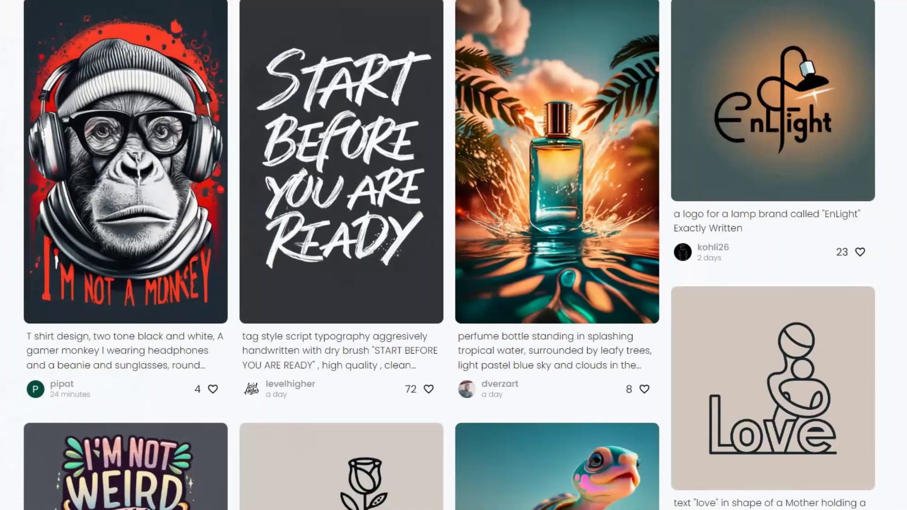
pyautogui.scroll(-3, 454, 256)
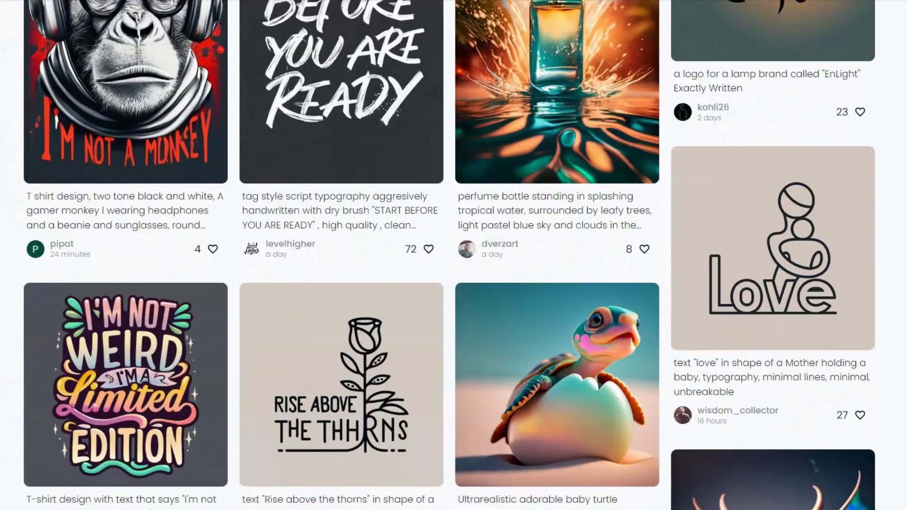
pyautogui.scroll(-3, 454, 255)
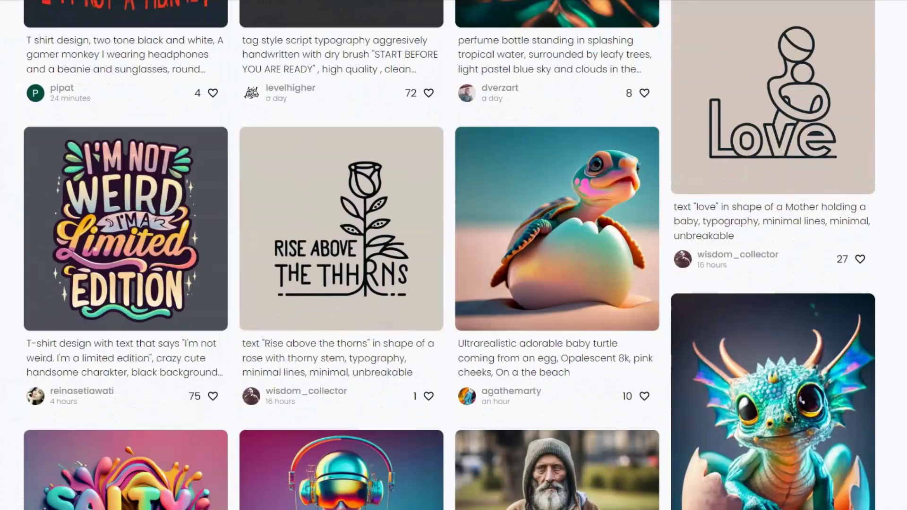
pyautogui.scroll(-5, 454, 255)
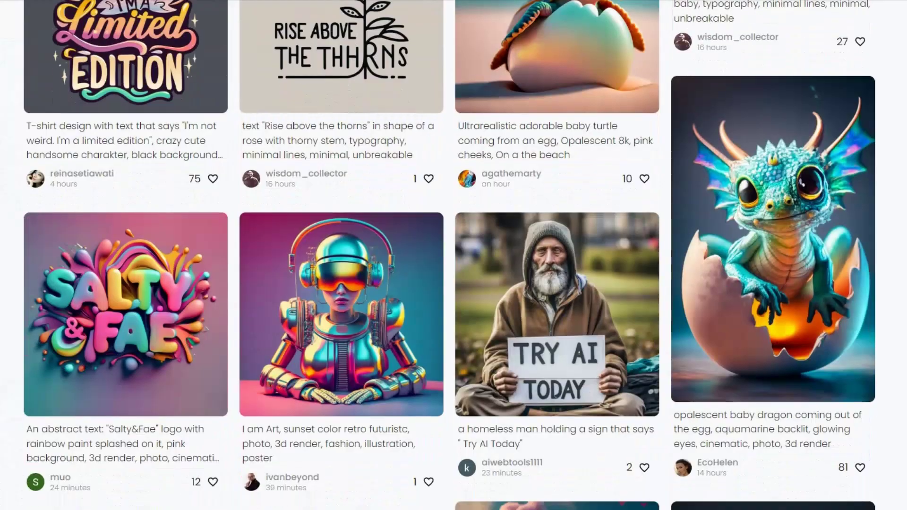
pyautogui.scroll(-2, 454, 255)
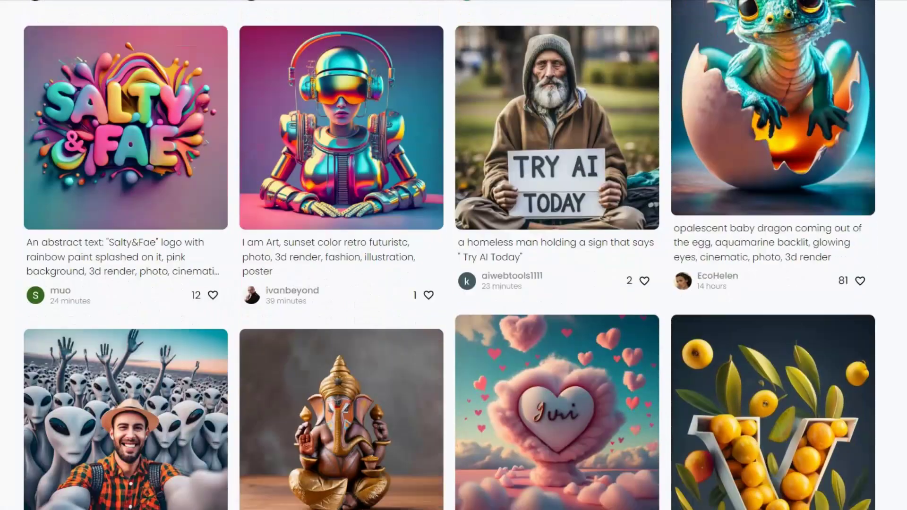